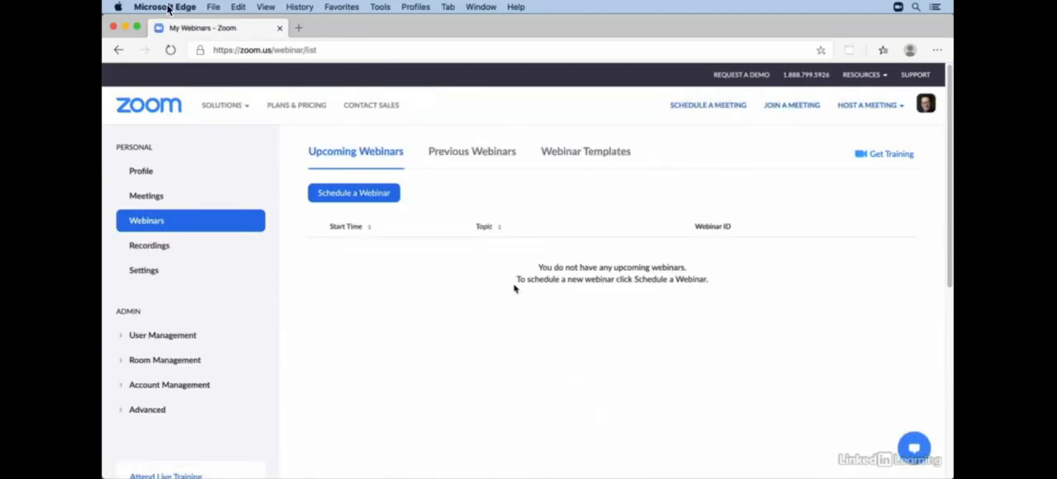
Start scheduling a new webinar and set its topic to "Strategies for Working Remotely".
click(375, 200)
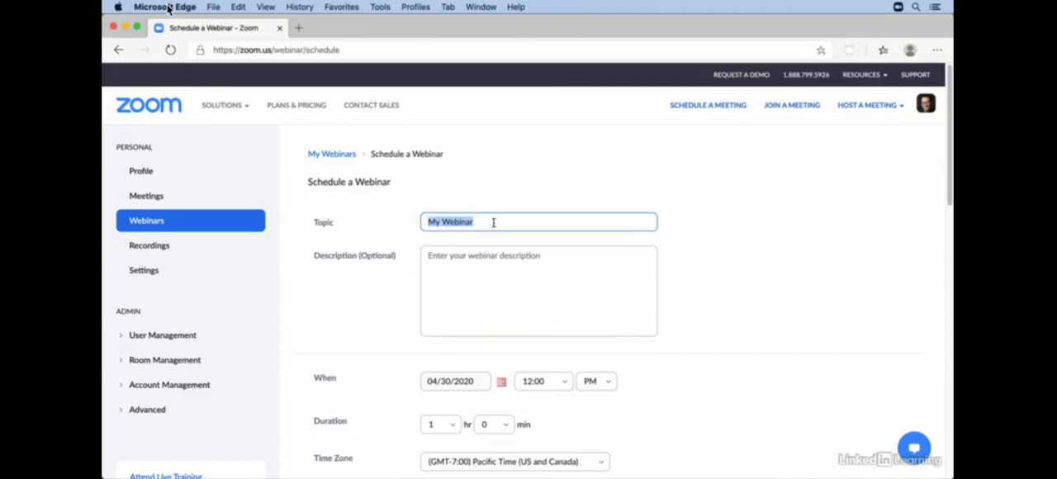
text(Stra)
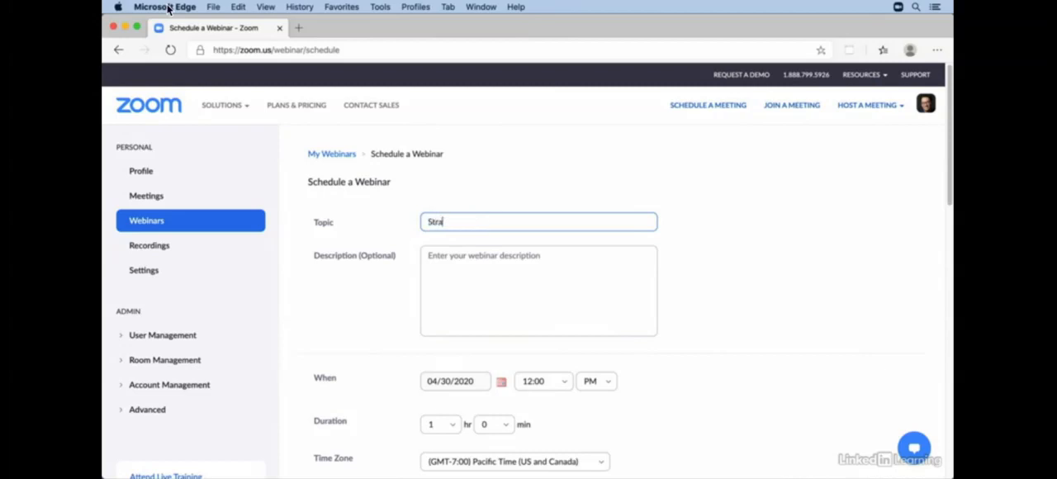
text(tegies for Working Remotely)
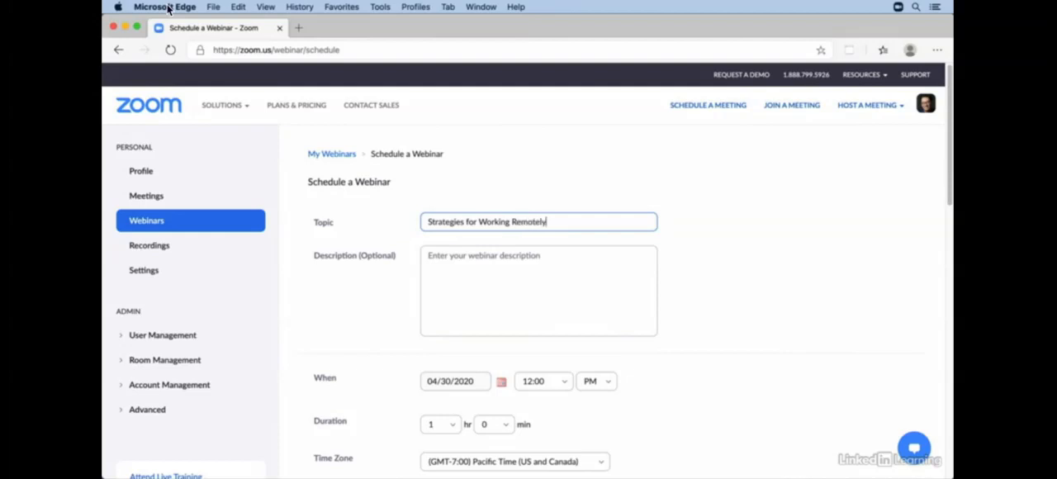
Enter the webinar description "For anyone who wants to work more effectively from home.".
click(505, 270)
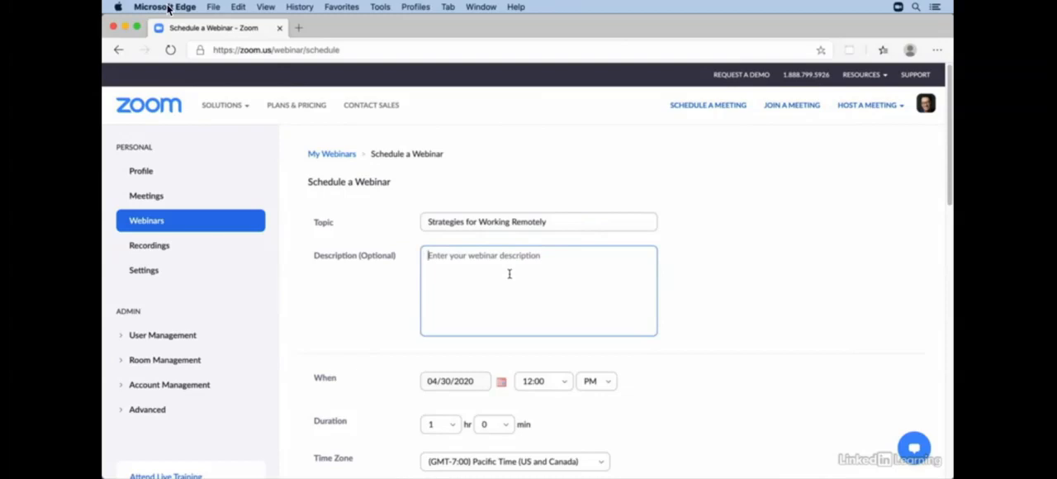
text(For anyone who wants to work more )
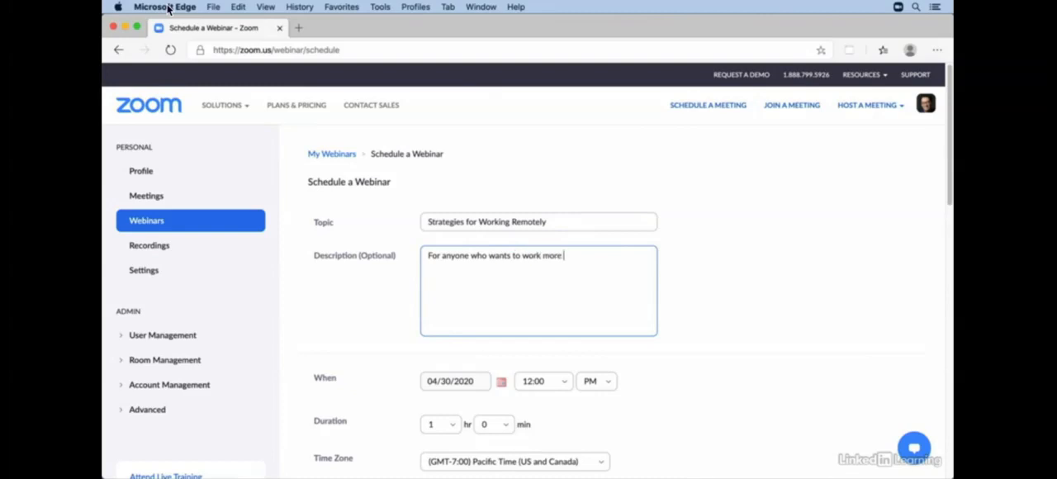
text(effectively from home.)
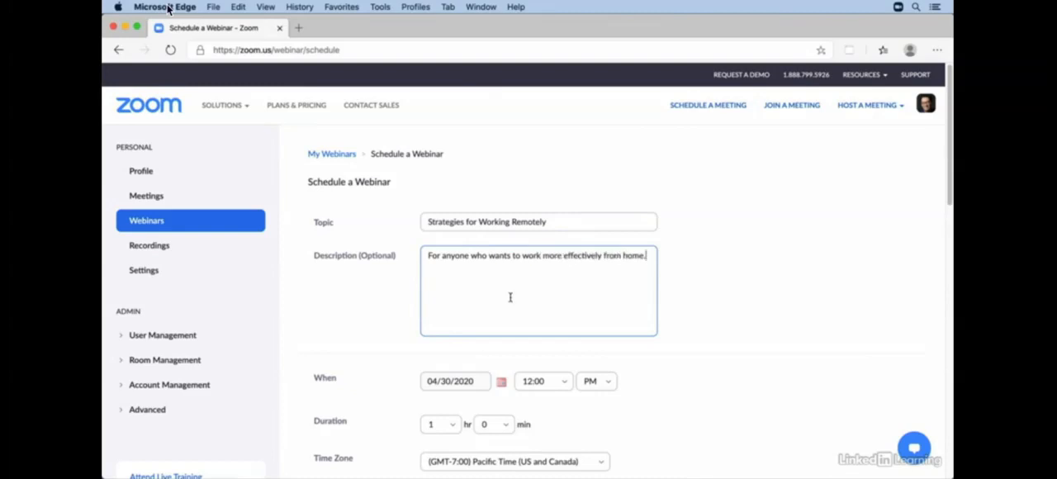
Set the webinar's start to 05/01/2020 at 10:00 AM.
scroll(698, 373, down, 1)
scroll(699, 374, down, 5)
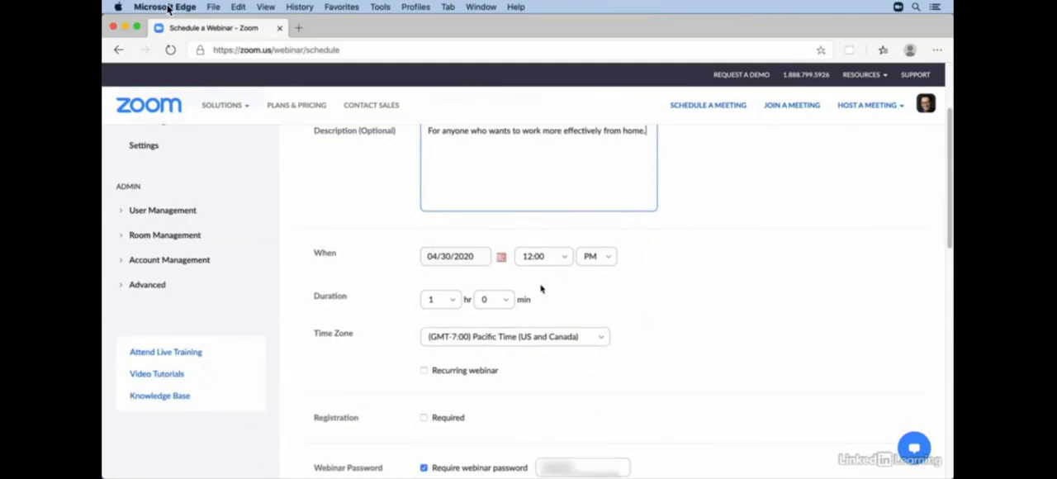
click(503, 259)
click(521, 275)
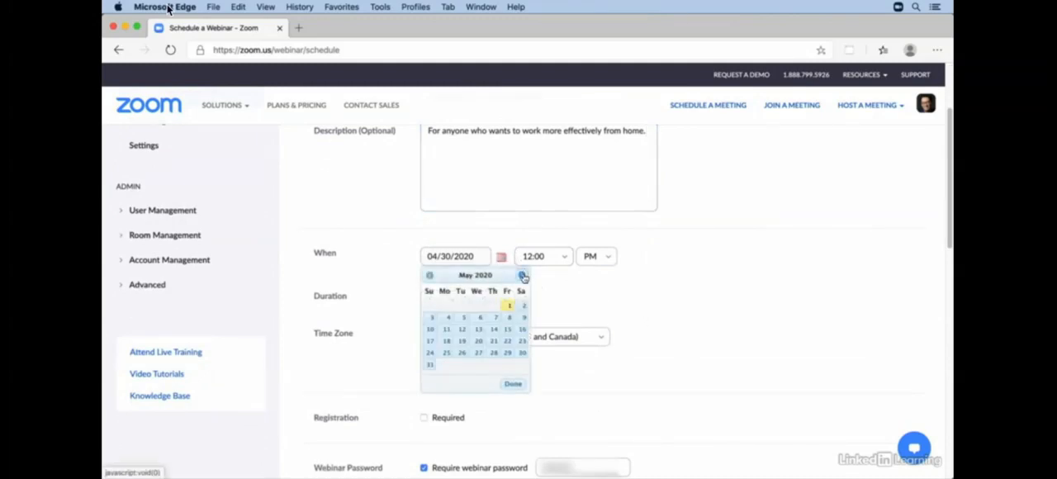
click(507, 307)
click(565, 256)
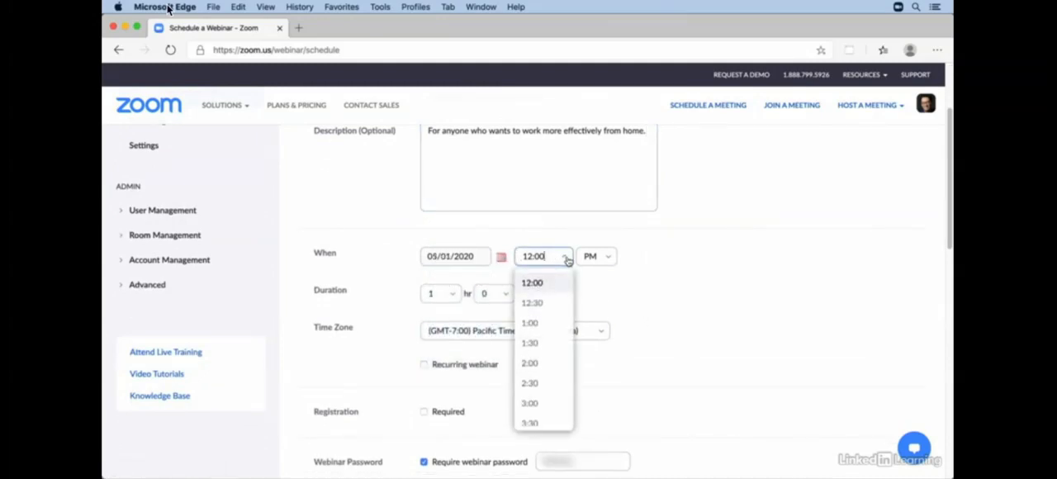
scroll(566, 302, down, 10)
click(552, 355)
click(606, 257)
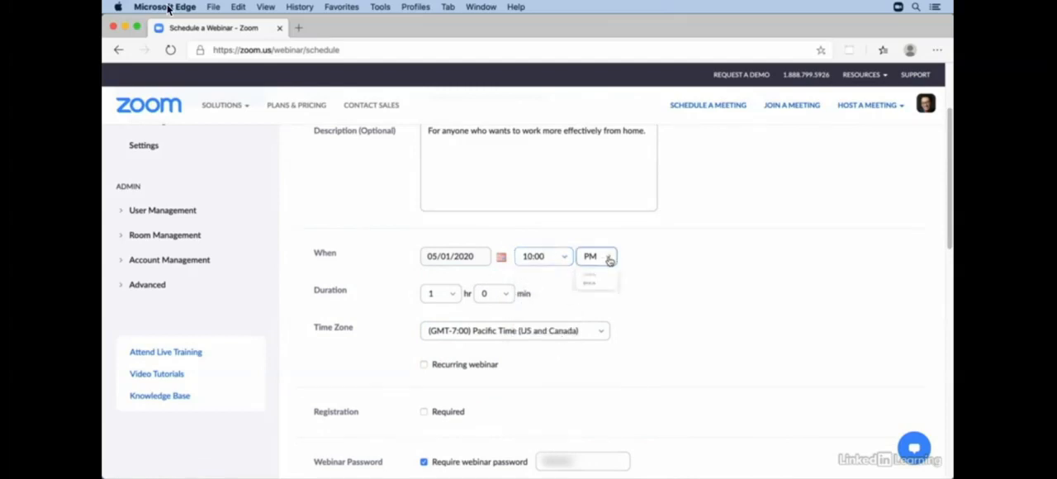
click(591, 283)
Preview the recurring webinar options and turn recurrence back off.
scroll(544, 360, down, 3)
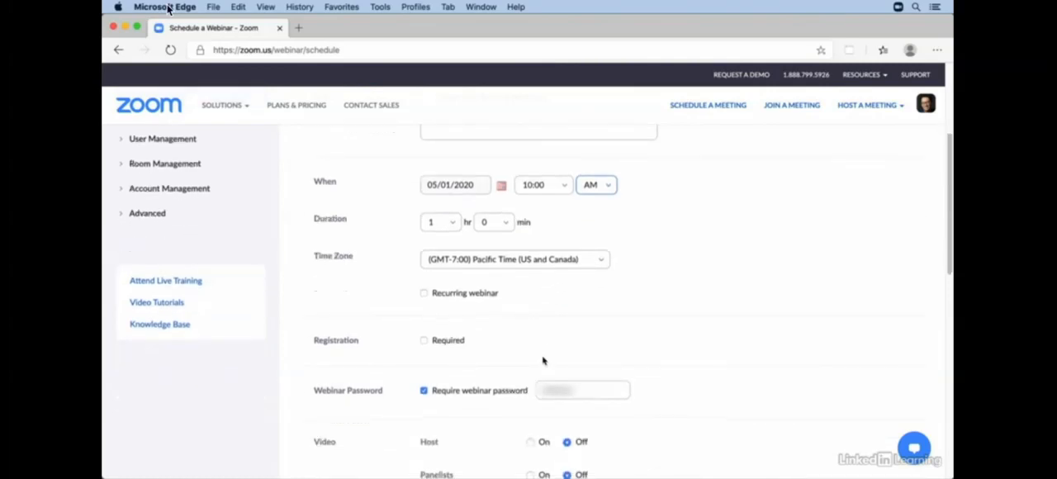
click(424, 294)
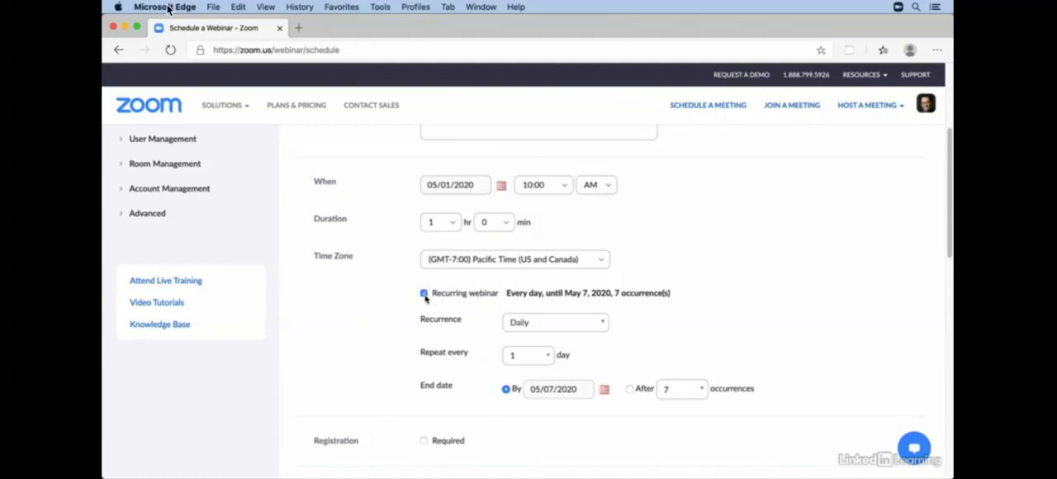
click(425, 295)
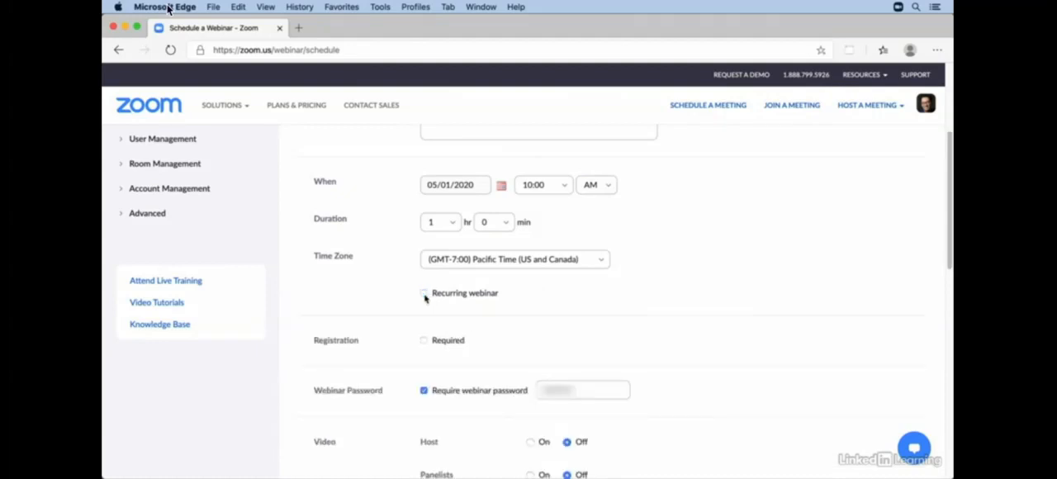
Require registration for the webinar, checking which registration choices a recurring webinar offers before leaving recurrence off.
scroll(520, 337, down, 3)
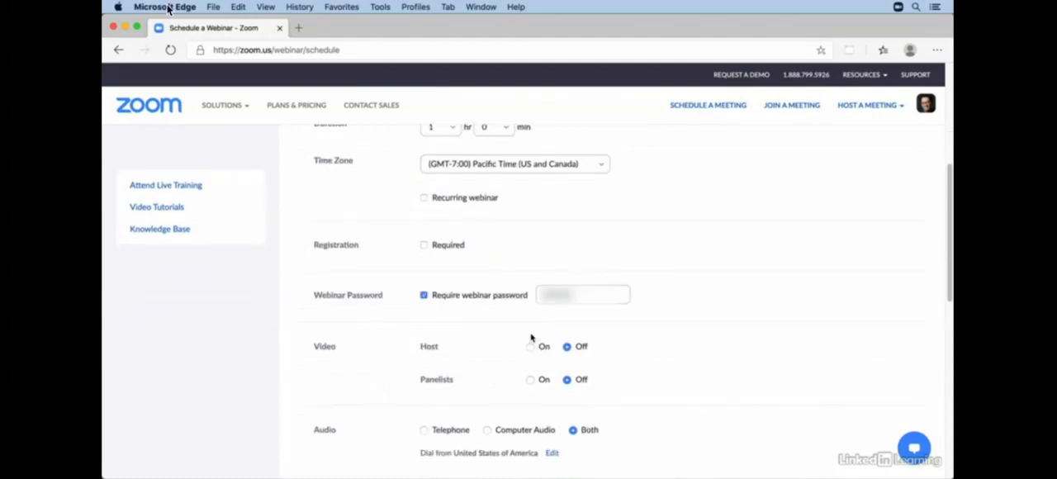
click(424, 246)
click(424, 199)
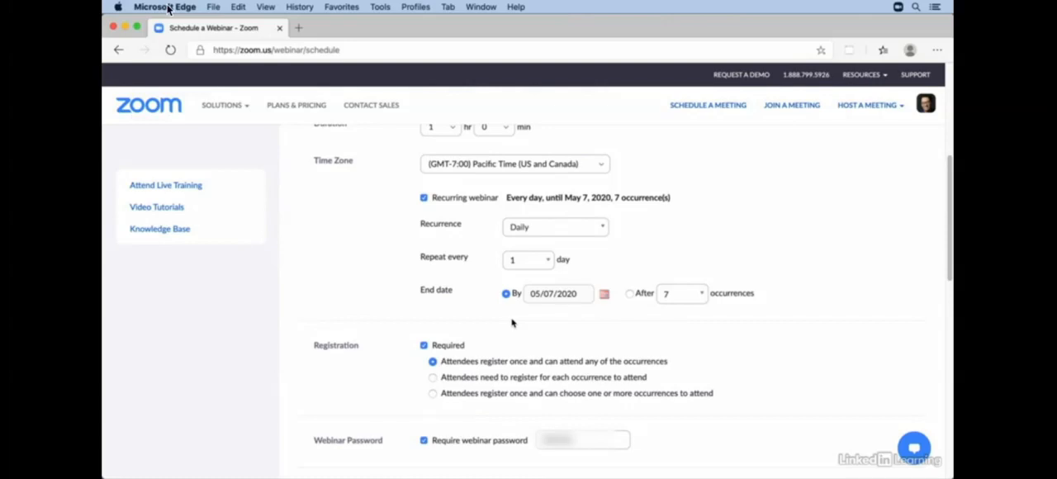
click(423, 198)
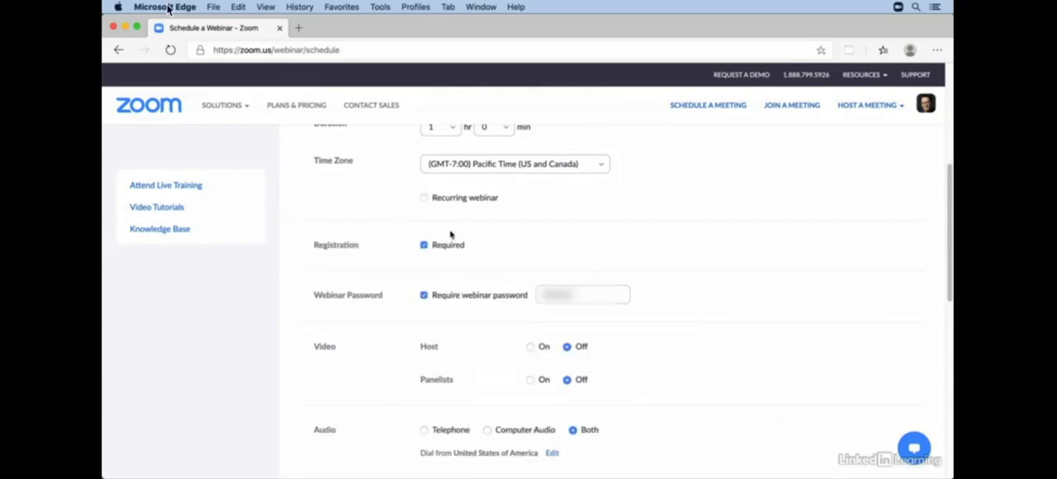
Set the panelists' video to on for the webinar.
scroll(520, 235, down, 3)
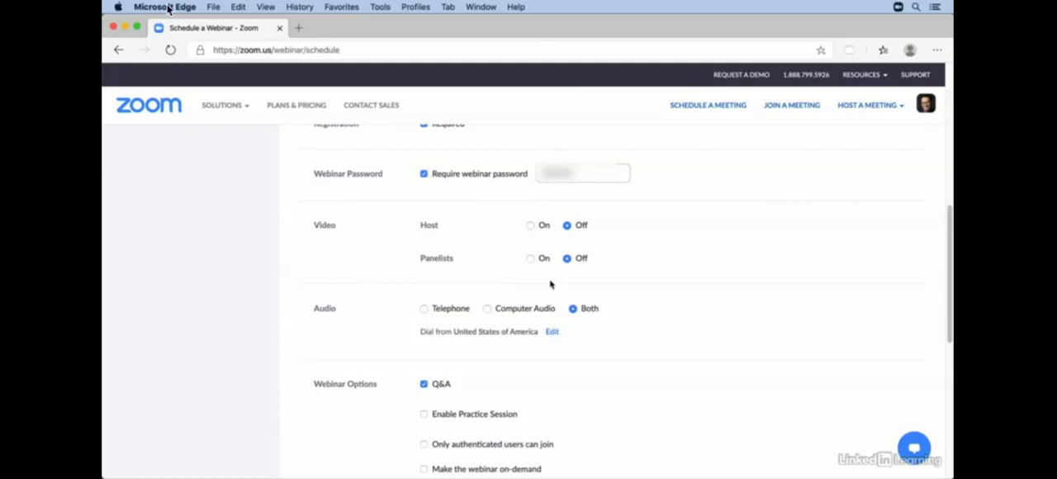
click(531, 260)
Try making the webinar on-demand with automatic recording, and turn both options back off.
scroll(638, 334, down, 4)
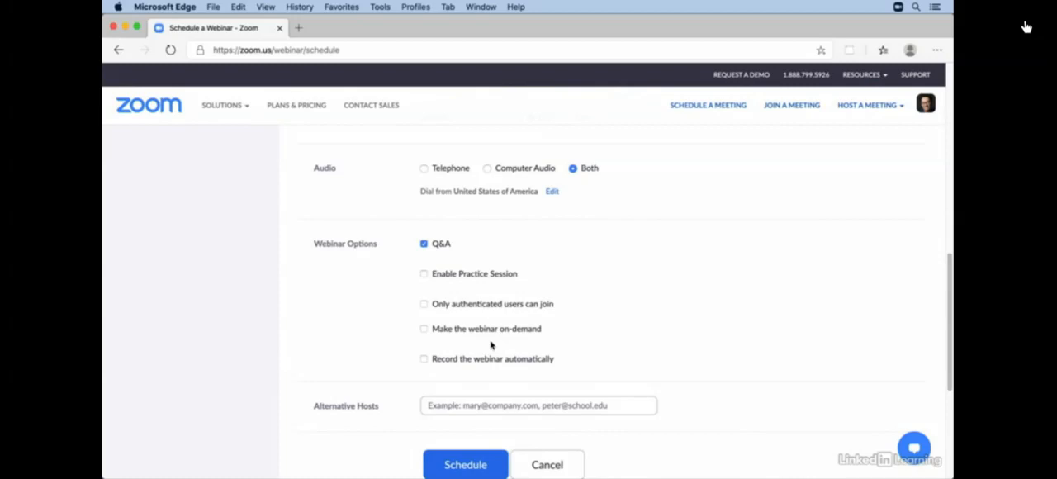
click(423, 329)
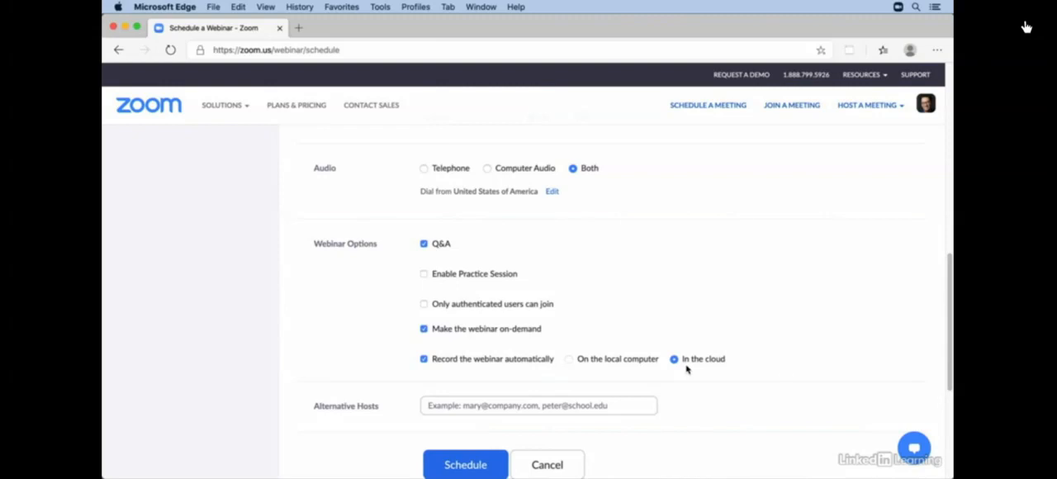
click(424, 329)
click(569, 360)
click(423, 360)
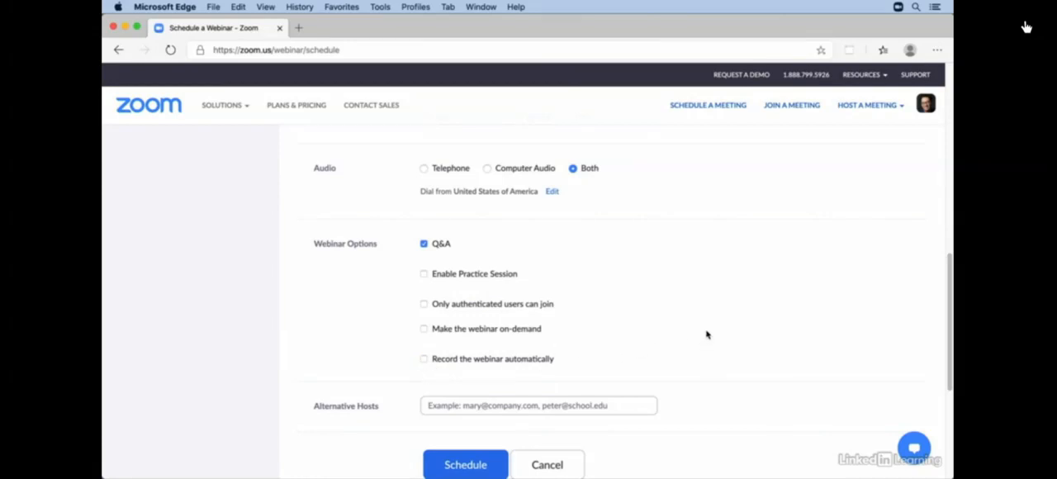
Schedule the webinar with the chosen settings.
scroll(612, 337, down, 3)
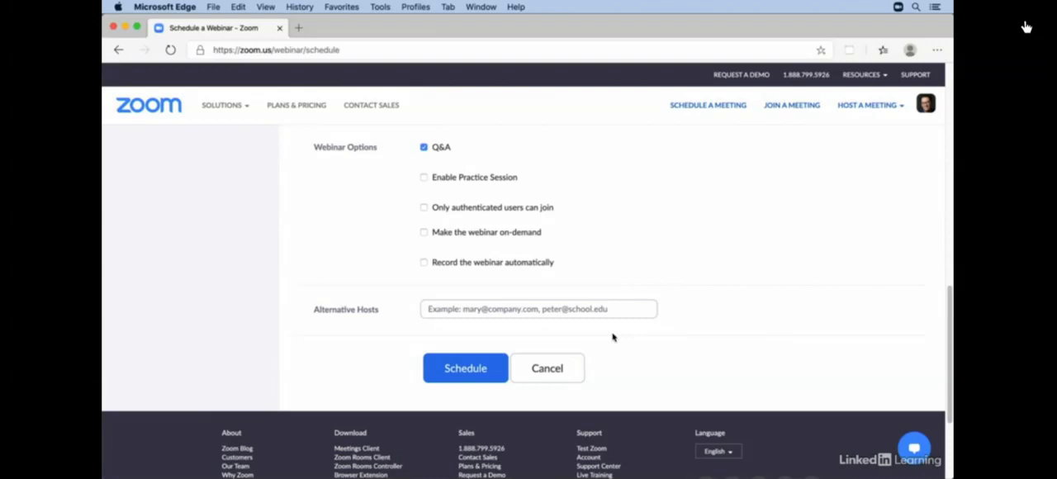
click(474, 374)
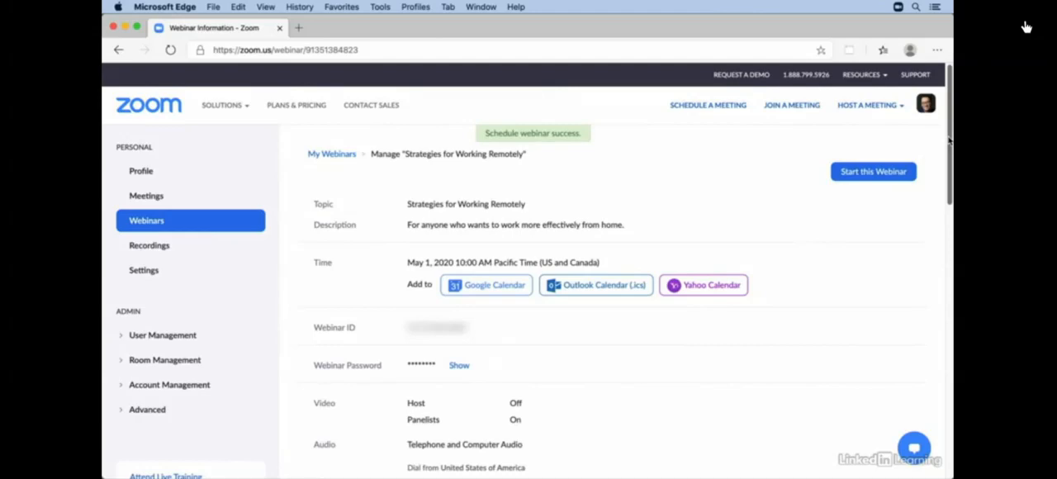
Open the scheduled webinar's Q&A settings for editing and choose to let attendees view all questions.
drag(949, 142, 951, 296)
scroll(814, 310, down, 3)
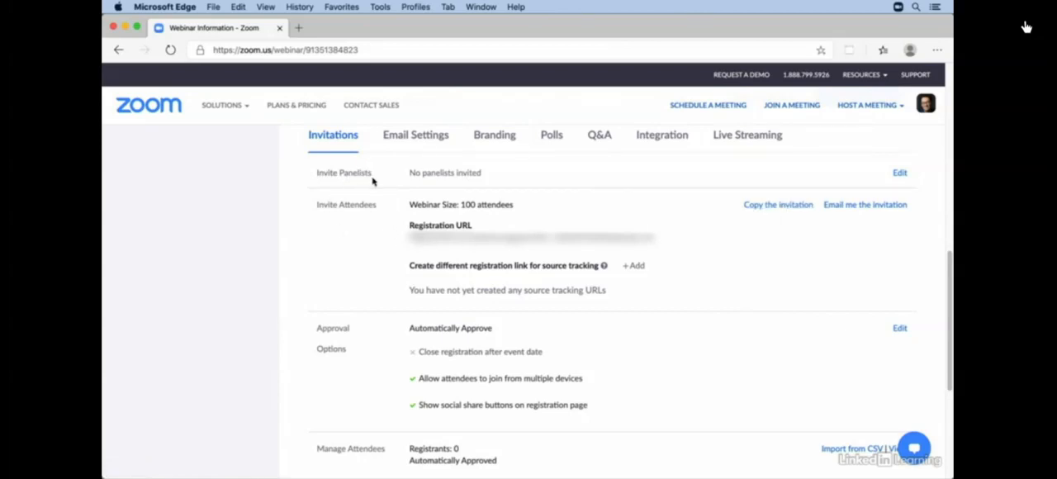
click(599, 135)
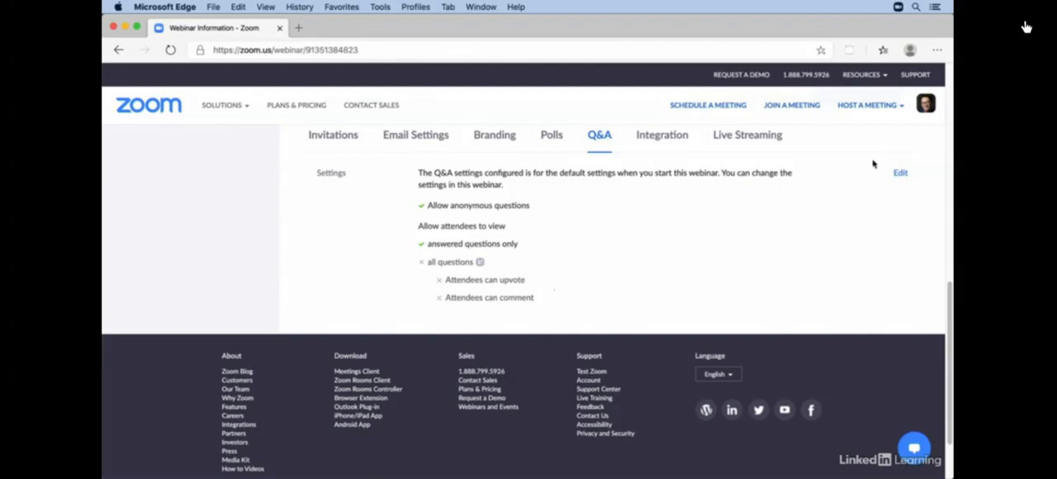
click(900, 174)
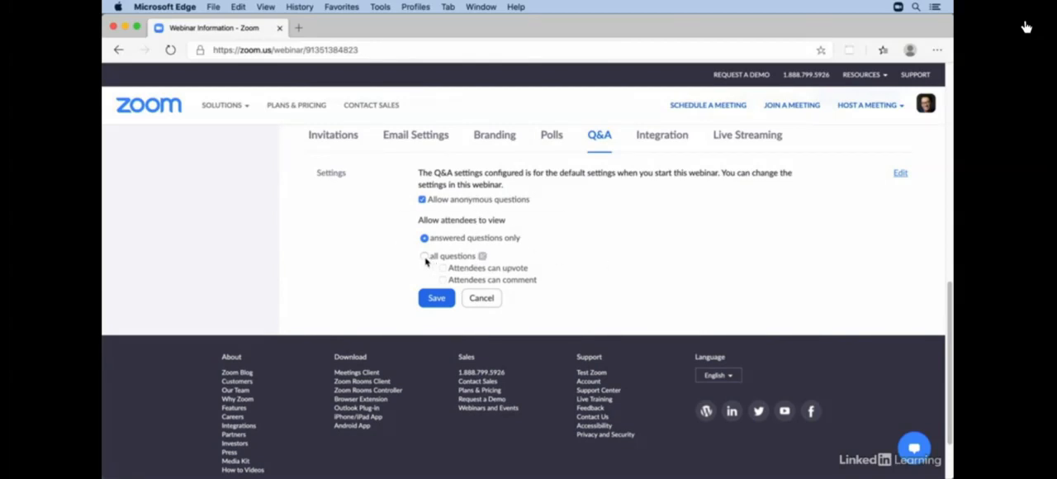
click(424, 257)
Open the polls section of the scheduled webinar.
click(553, 136)
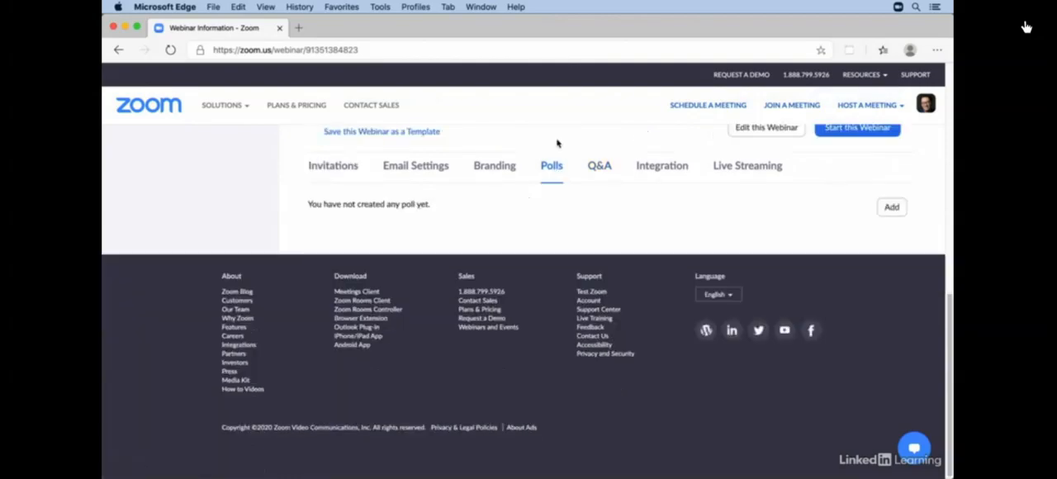